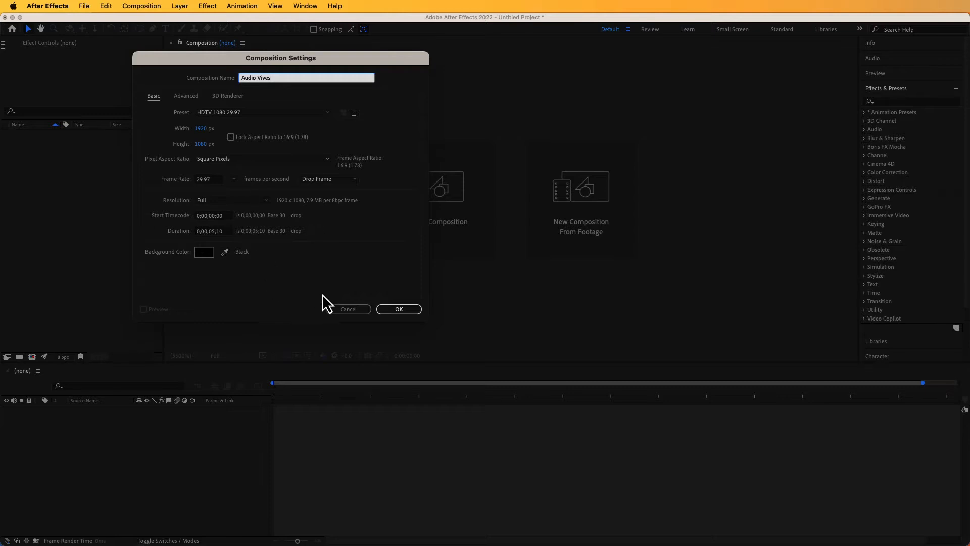
# Create the "Audio Vives" composition with the HDTV 1080 29.97 preset and add a white 1920 x 1080 solid layer to it
pyautogui.click(397, 310)
pyautogui.click(70, 271)
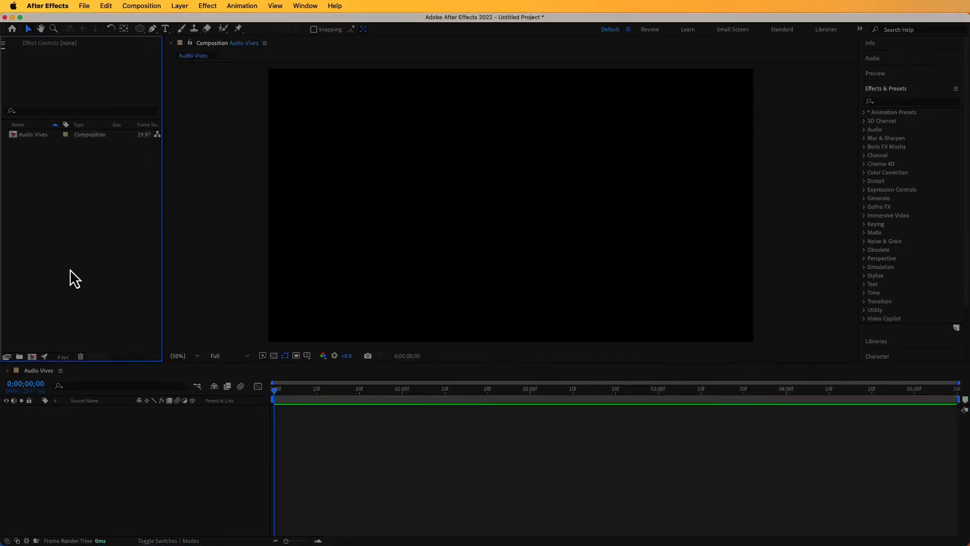
pyautogui.rightClick(76, 423)
pyautogui.moveTo(87, 414)
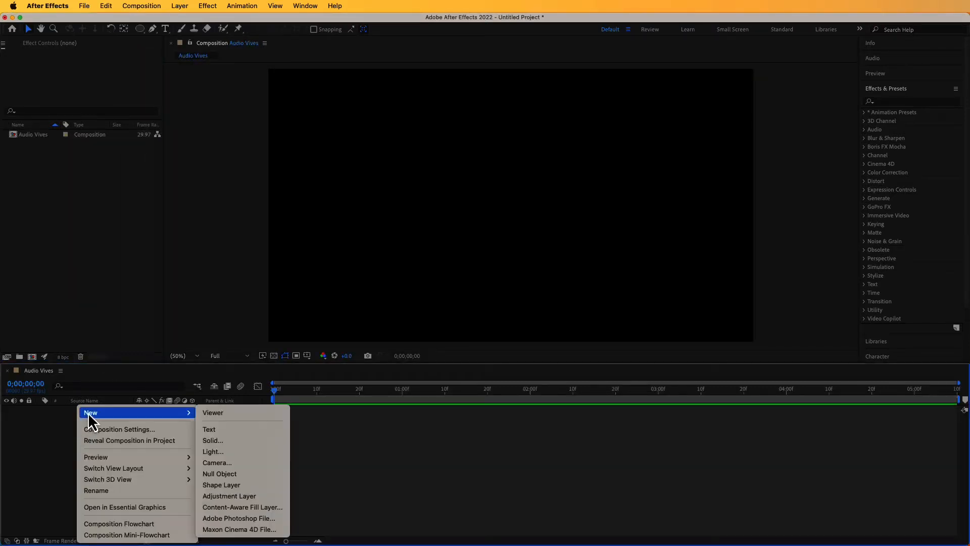
pyautogui.click(221, 440)
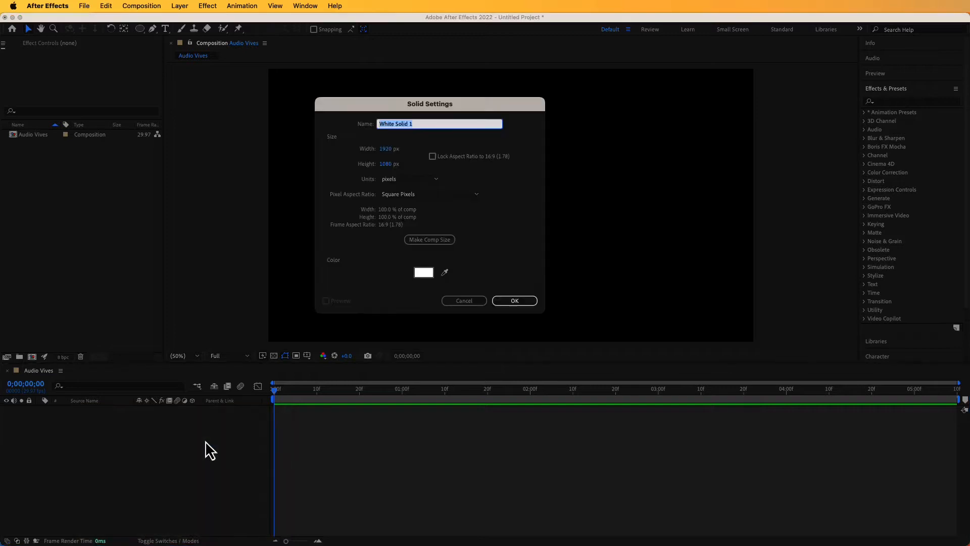
pyautogui.click(505, 301)
pyautogui.click(152, 447)
# Import drop-it-124014.mp3 from the Downloads folder and place it in the timeline above the white solid
pyautogui.doubleClick(29, 188)
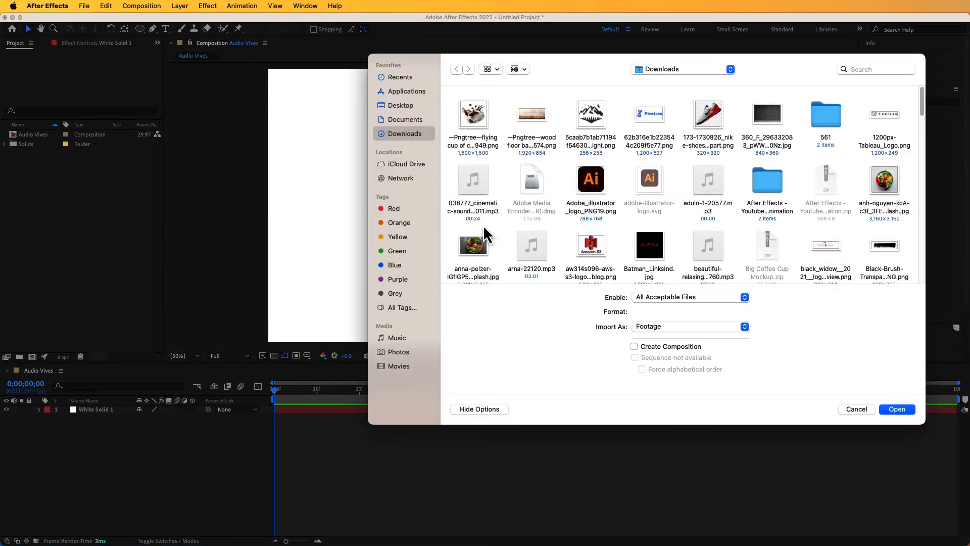
pyautogui.scroll(-3, 505, 237)
pyautogui.scroll(-5, 509, 230)
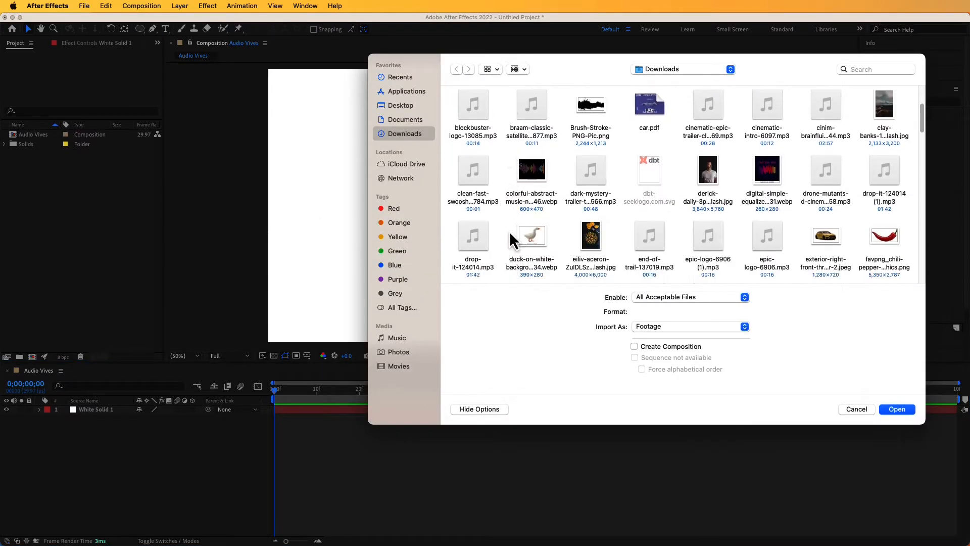
pyautogui.scroll(-1, 509, 231)
pyautogui.click(474, 238)
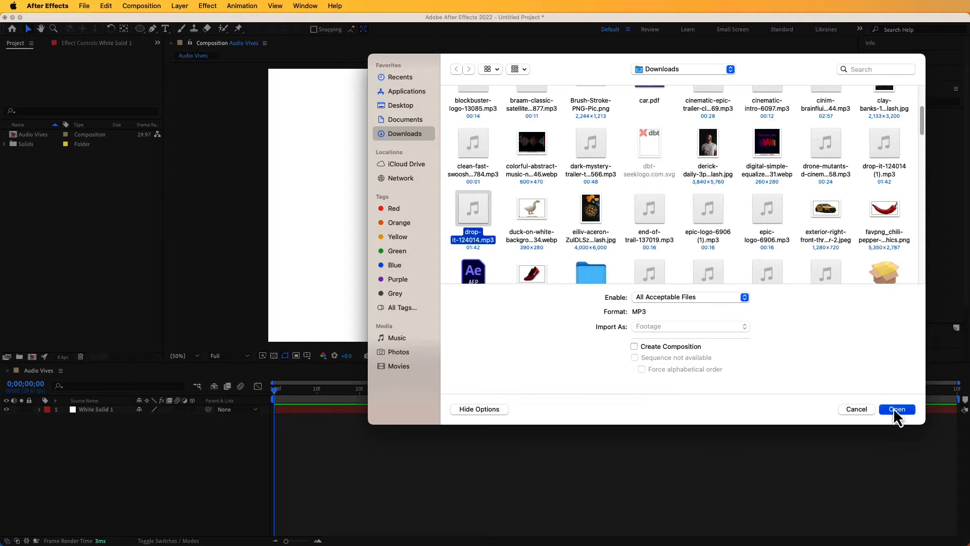
pyautogui.click(897, 409)
pyautogui.moveTo(38, 145); pyautogui.dragTo(87, 410)
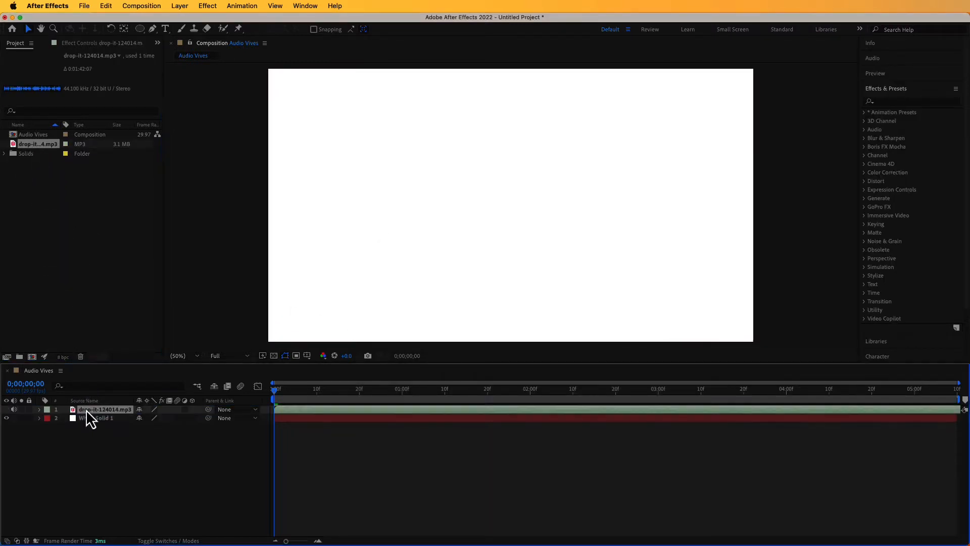
pyautogui.click(96, 429)
# Find the Audio Spectrum effect and apply it to the White Solid 1 layer
pyautogui.click(99, 420)
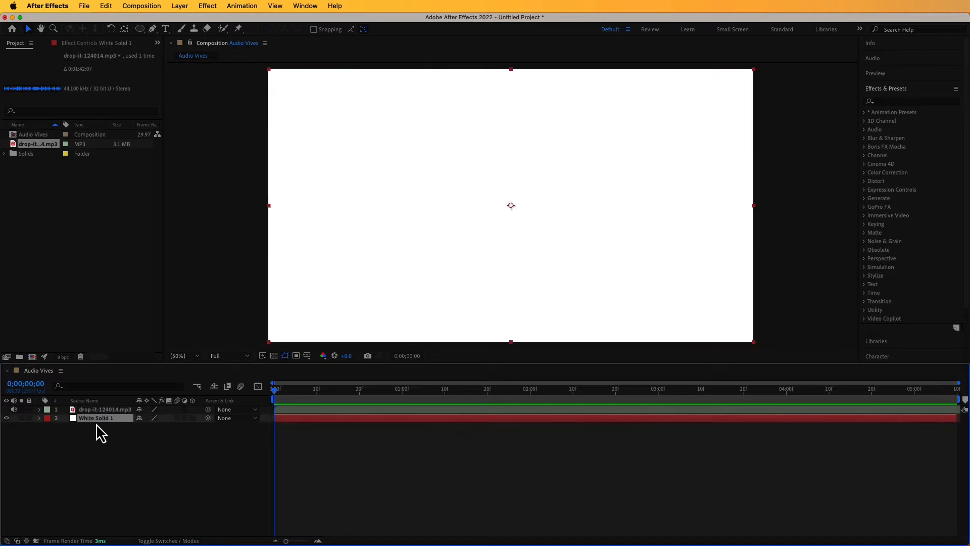
pyautogui.click(99, 425)
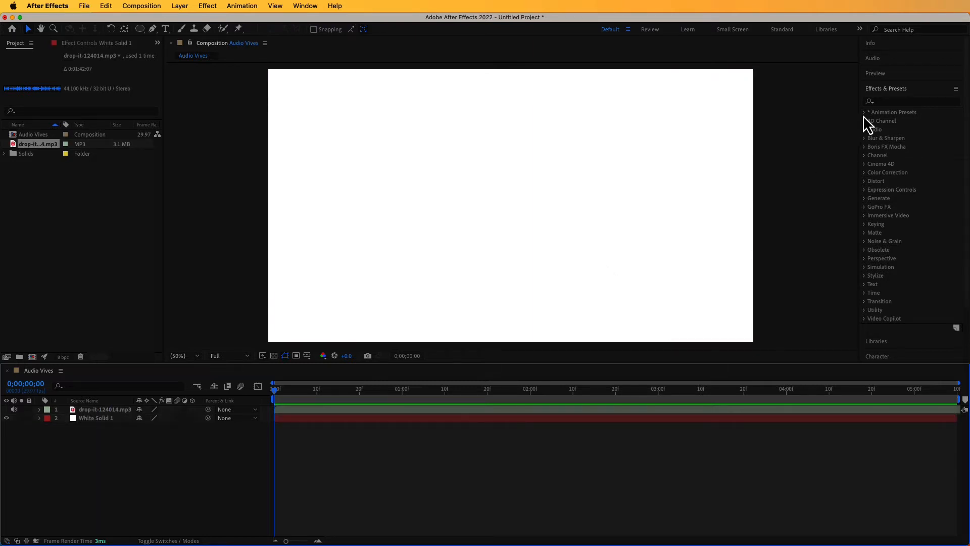
pyautogui.click(883, 100)
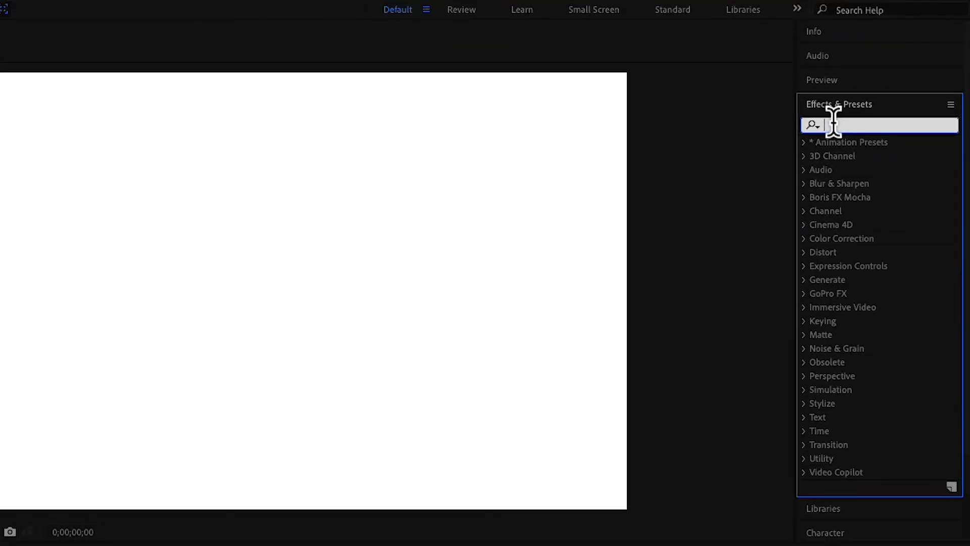
pyautogui.write('aud')
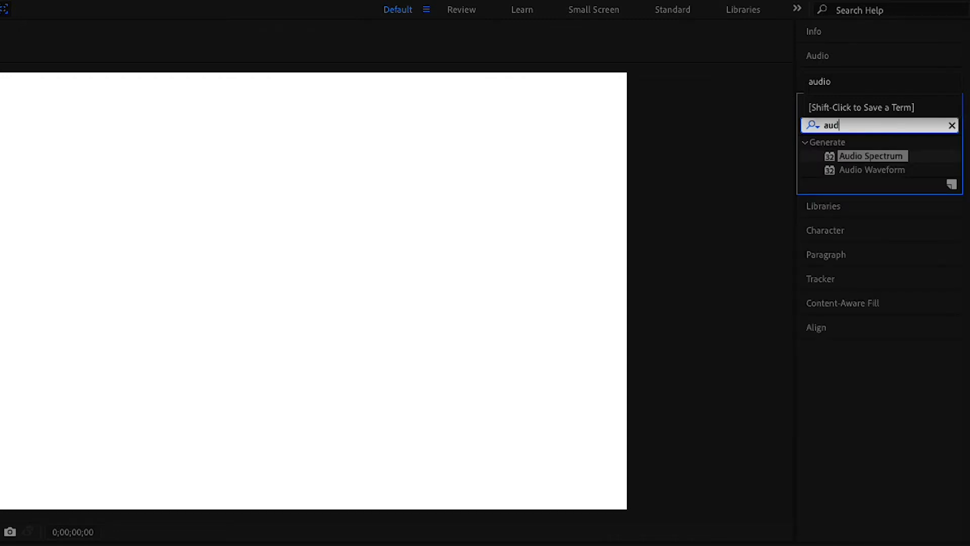
pyautogui.moveTo(866, 157); pyautogui.dragTo(492, 386)
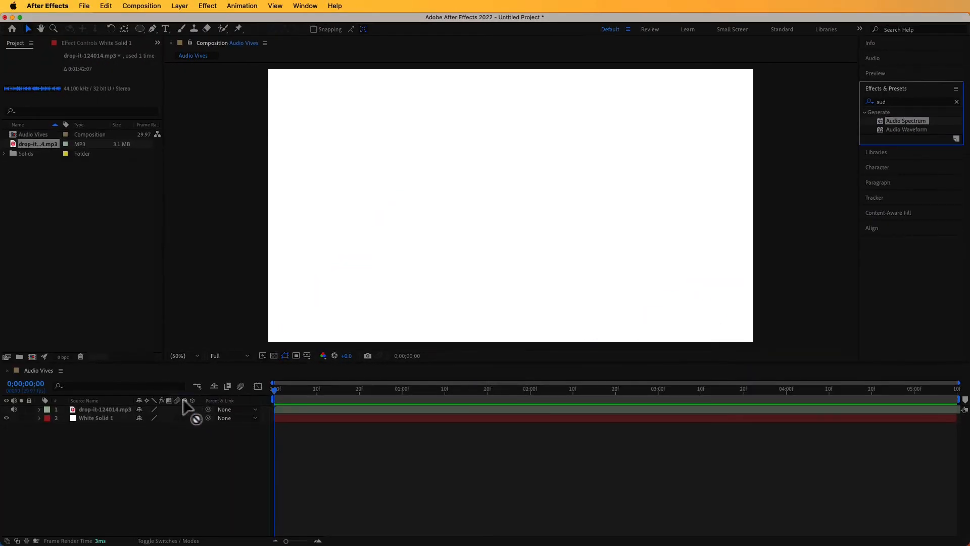
pyautogui.moveTo(183, 399); pyautogui.dragTo(97, 422)
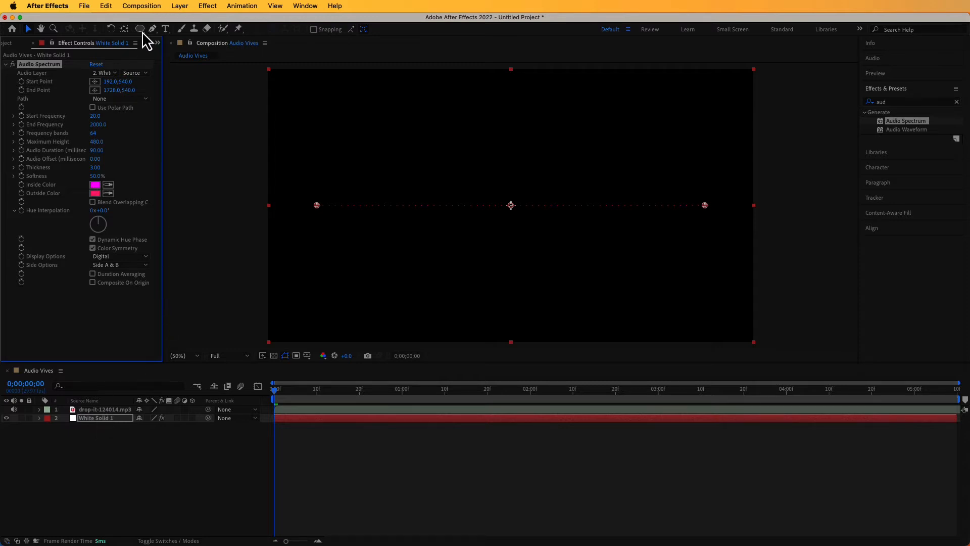
# Draw a large circular mask on the white solid with the Ellipse tool, starting from the middle of the frame
pyautogui.moveTo(143, 32); pyautogui.dragTo(166, 49)
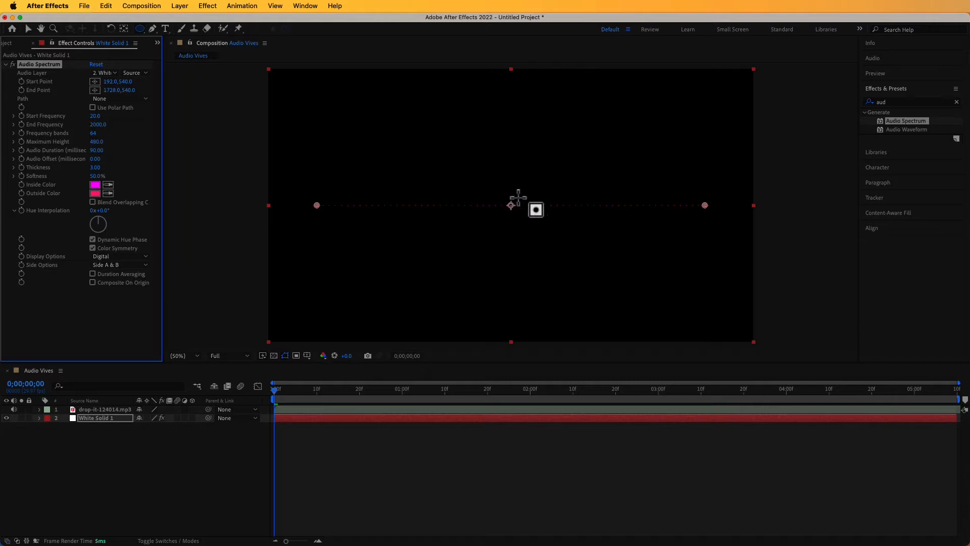
pyautogui.moveTo(502, 194)
pyautogui.mouseDown()
pyautogui.moveTo(561, 268)
pyautogui.moveTo(606, 286)
pyautogui.mouseUp()
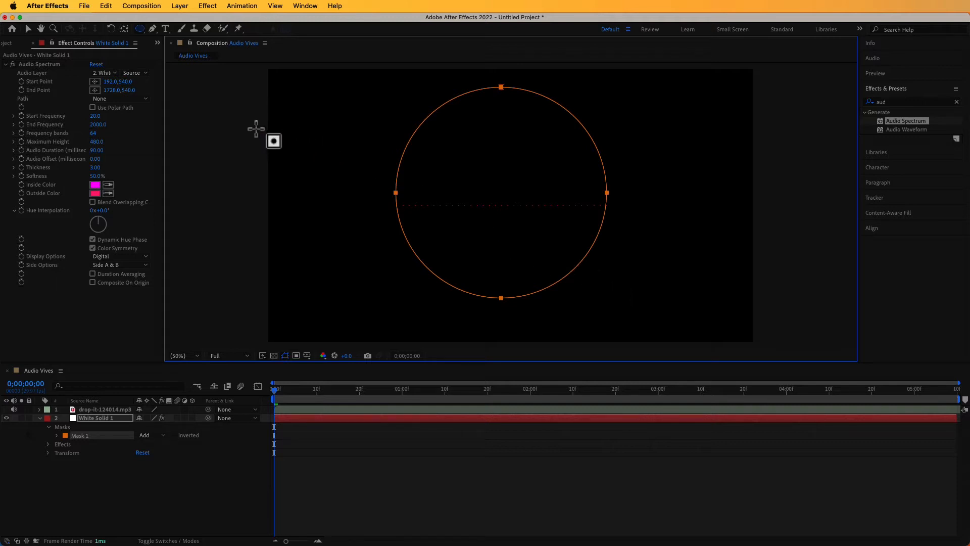
pyautogui.click(28, 29)
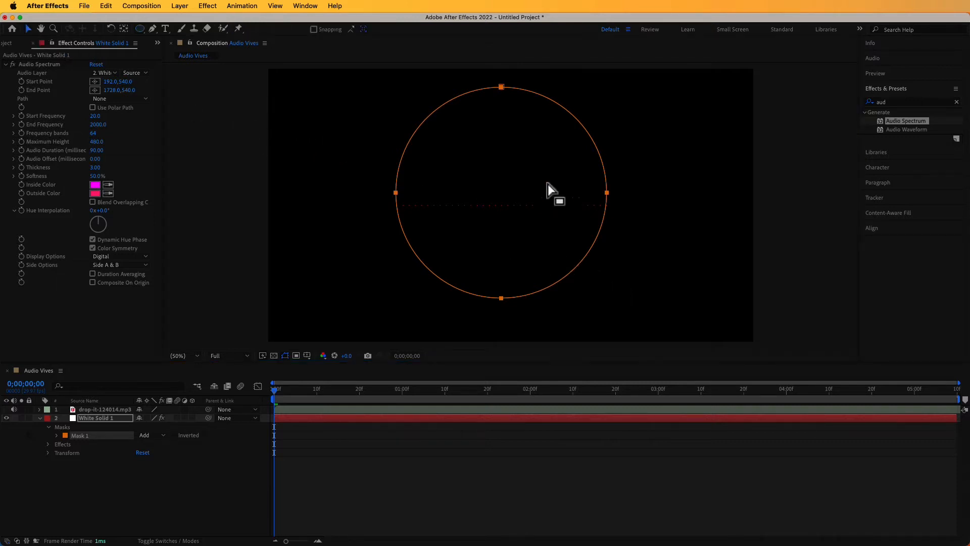
# Center the circle horizontally and vertically in the composition using the alignment options
pyautogui.click(124, 29)
pyautogui.click(29, 30)
pyautogui.click(419, 127)
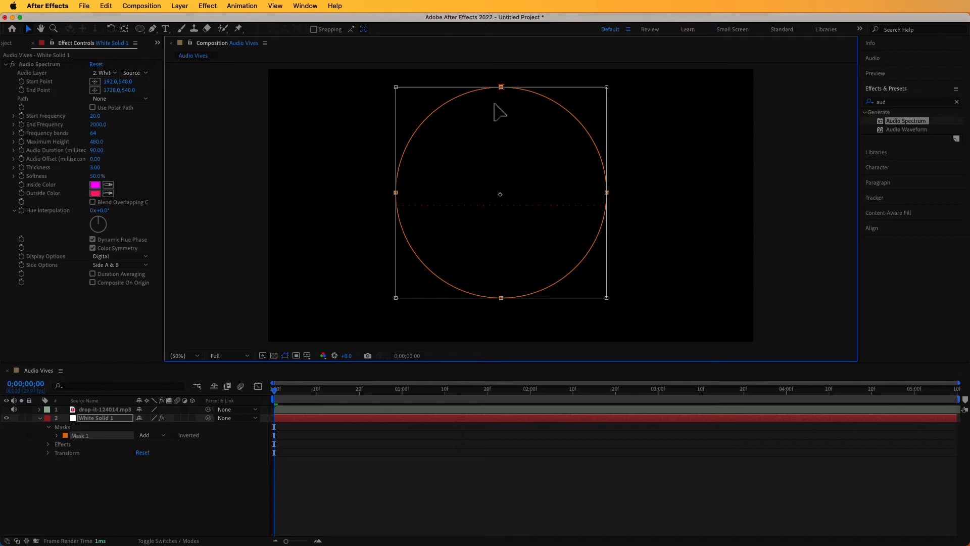
pyautogui.click(875, 229)
pyautogui.click(886, 206)
pyautogui.click(938, 205)
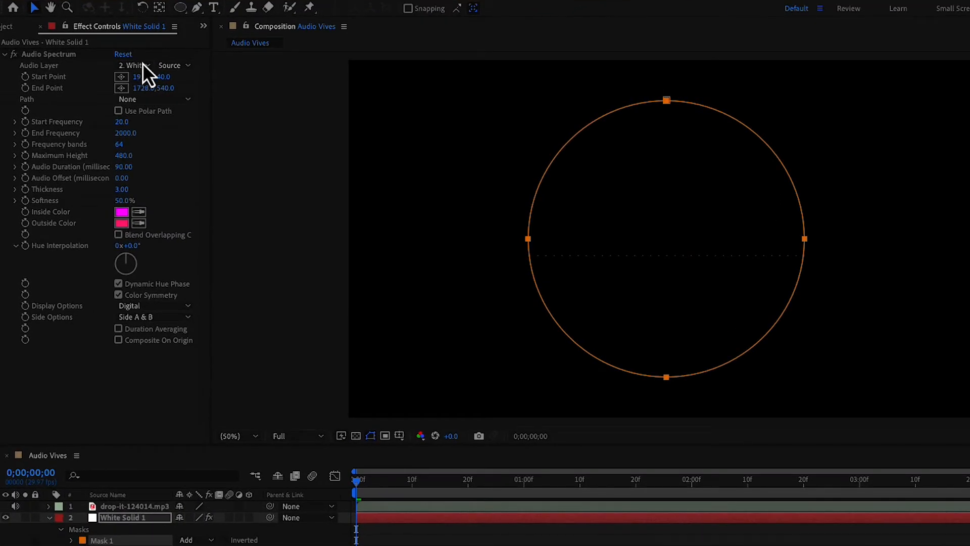
# Set the Audio Spectrum's Audio Layer to drop-it-124014.mp3 and its Path to Mask 1
pyautogui.click(111, 73)
pyautogui.click(172, 108)
pyautogui.click(162, 103)
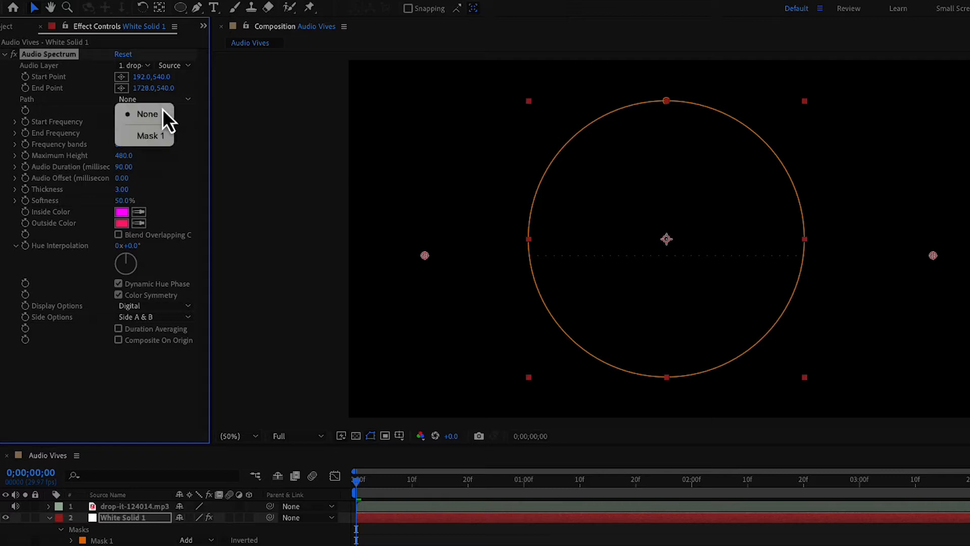
pyautogui.click(160, 135)
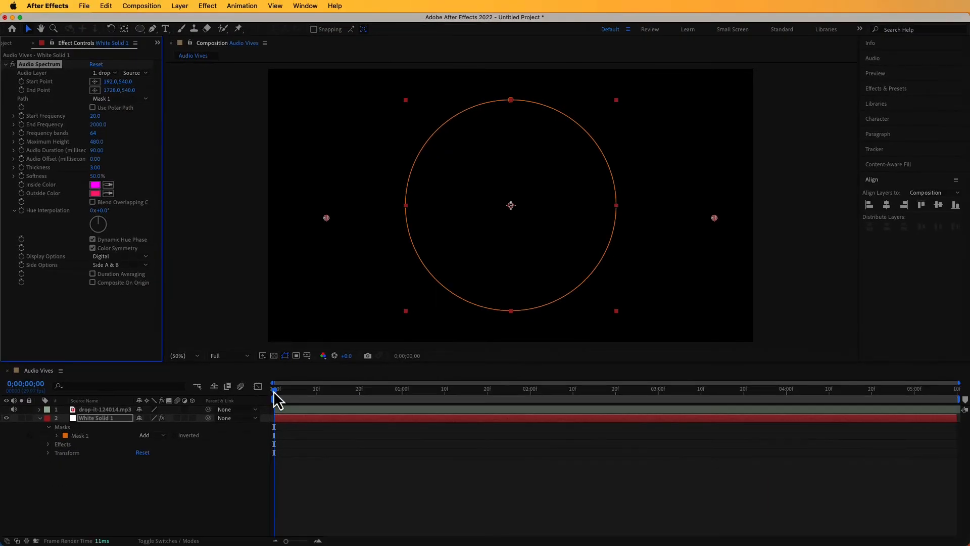
# Play the composition from the start to preview the circular spectrum, and return the playhead to the first frame
pyautogui.moveTo(275, 399); pyautogui.dragTo(266, 472)
pyautogui.click(219, 491)
pyautogui.press('space')
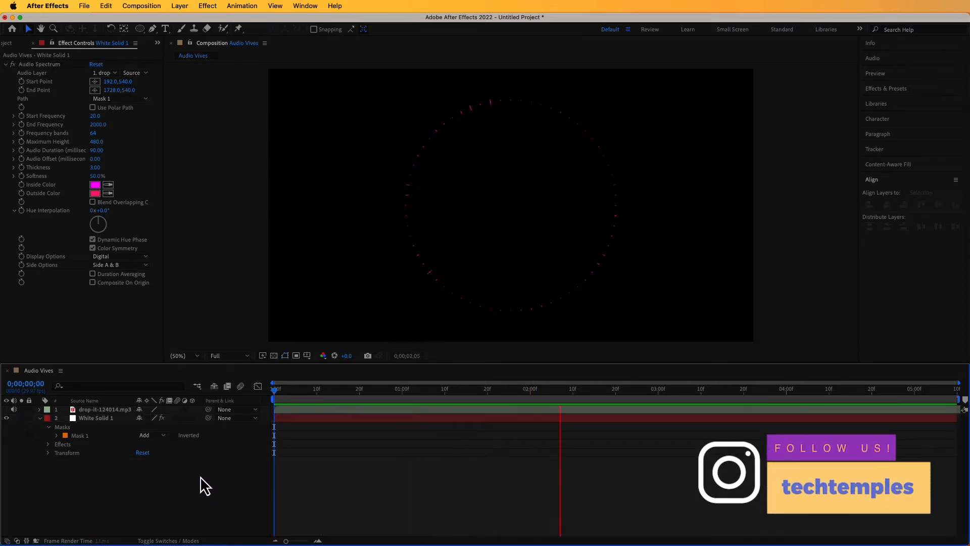
pyautogui.press('space')
pyautogui.moveTo(816, 393); pyautogui.dragTo(264, 422)
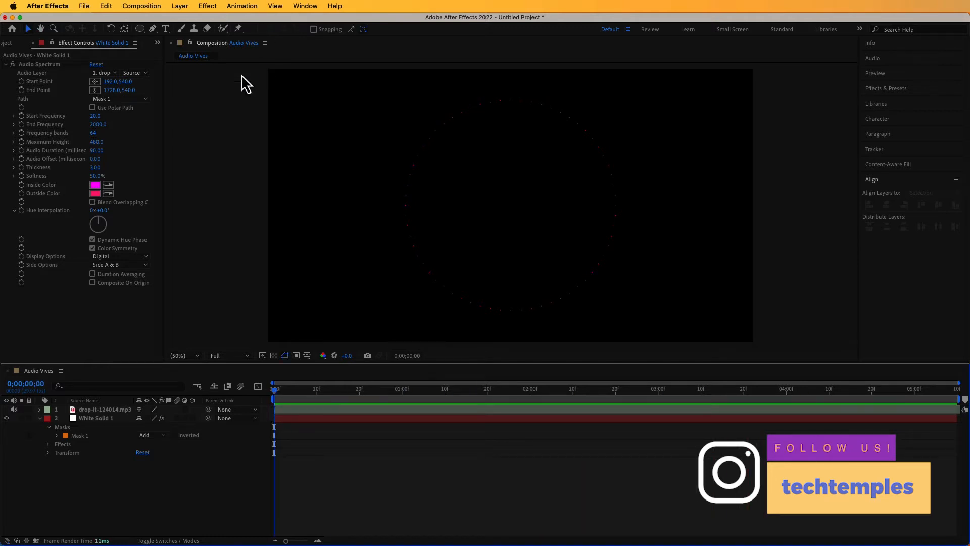
# Try raising the Audio Spectrum's Frequency bands to 109, and undo the change
pyautogui.moveTo(93, 133); pyautogui.dragTo(108, 135)
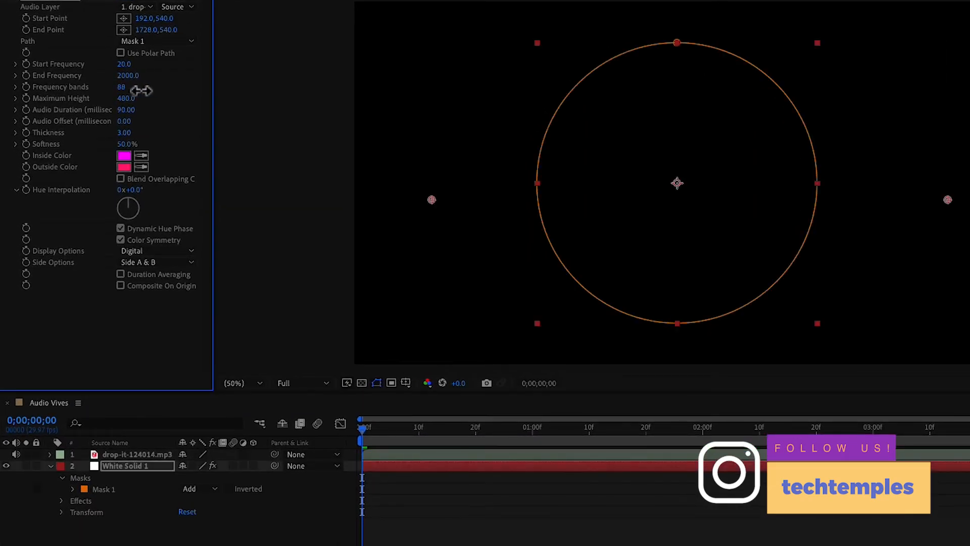
pyautogui.moveTo(141, 91); pyautogui.dragTo(155, 90)
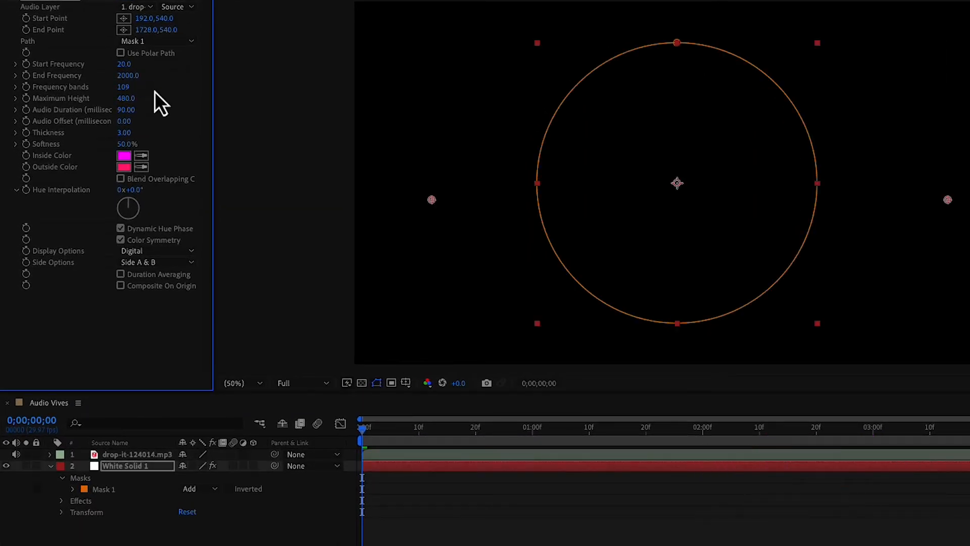
pyautogui.click(322, 174)
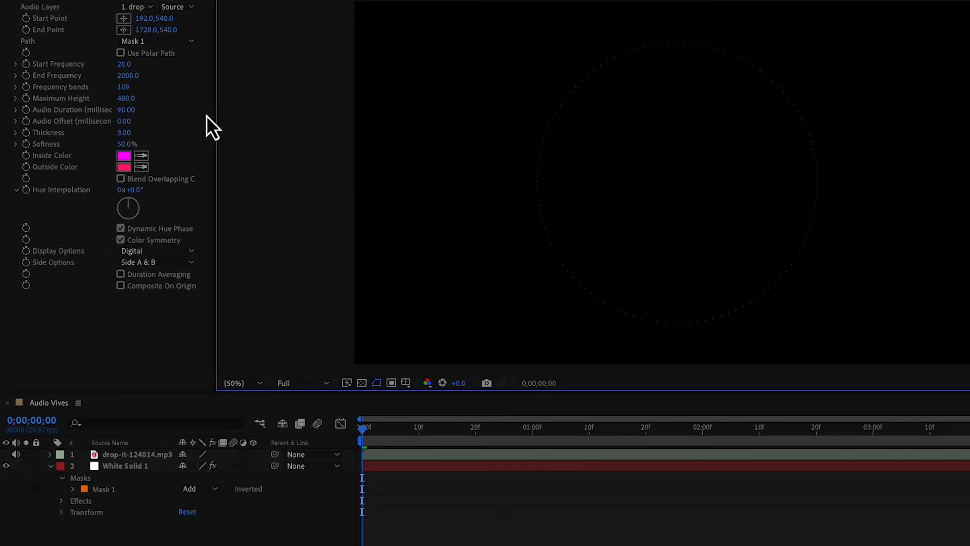
pyautogui.hotkey('ctrl', 'z')
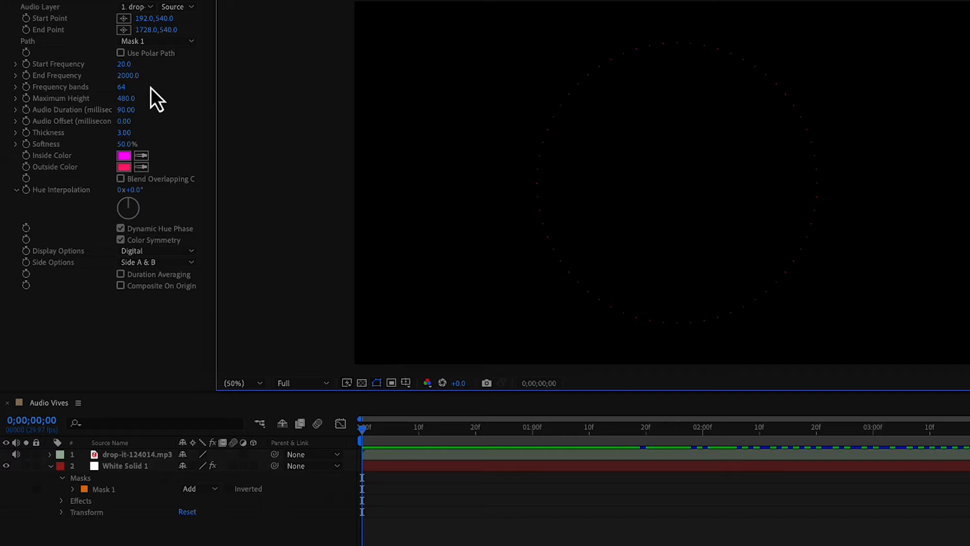
# Try an End Frequency of 17800 and a larger Maximum Height on the spectrum, and undo both changes
pyautogui.click(127, 72)
pyautogui.moveTo(187, 83); pyautogui.dragTo(238, 95)
pyautogui.moveTo(366, 423); pyautogui.dragTo(352, 443)
pyautogui.click(519, 519)
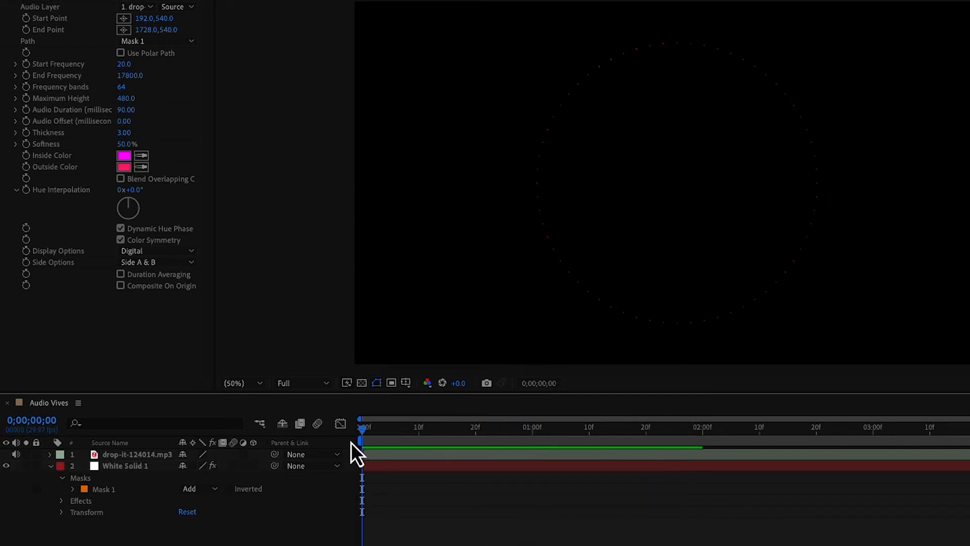
pyautogui.moveTo(123, 98); pyautogui.dragTo(211, 113)
pyautogui.hotkey('ctrl', 'z')
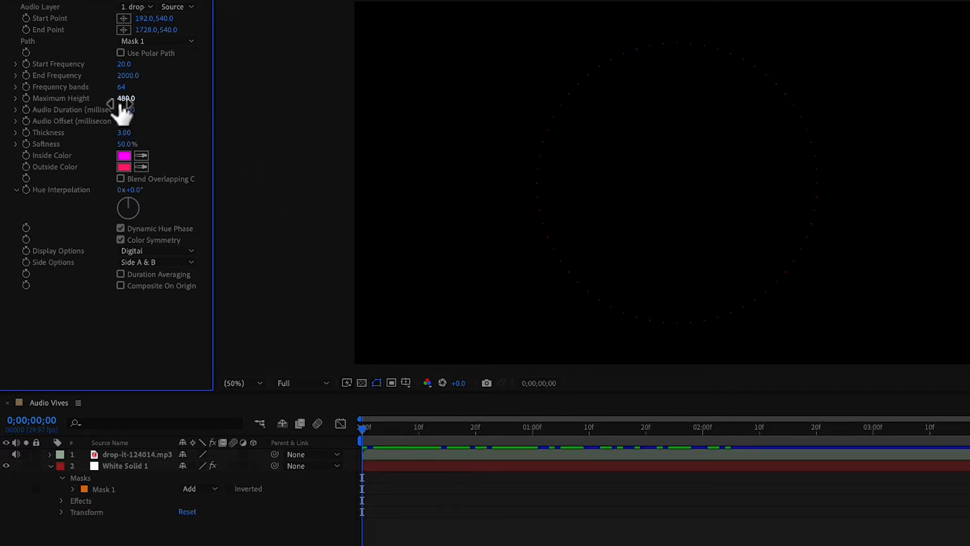
# Set the Audio Spectrum's Maximum Height to 1630 and preview the animation
pyautogui.moveTo(123, 99); pyautogui.dragTo(183, 101)
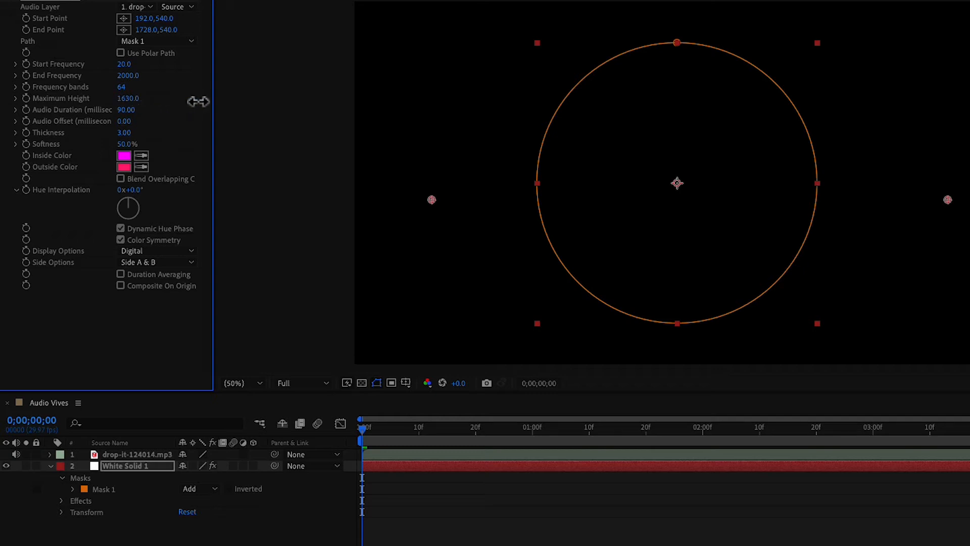
pyautogui.click(314, 522)
pyautogui.press('space')
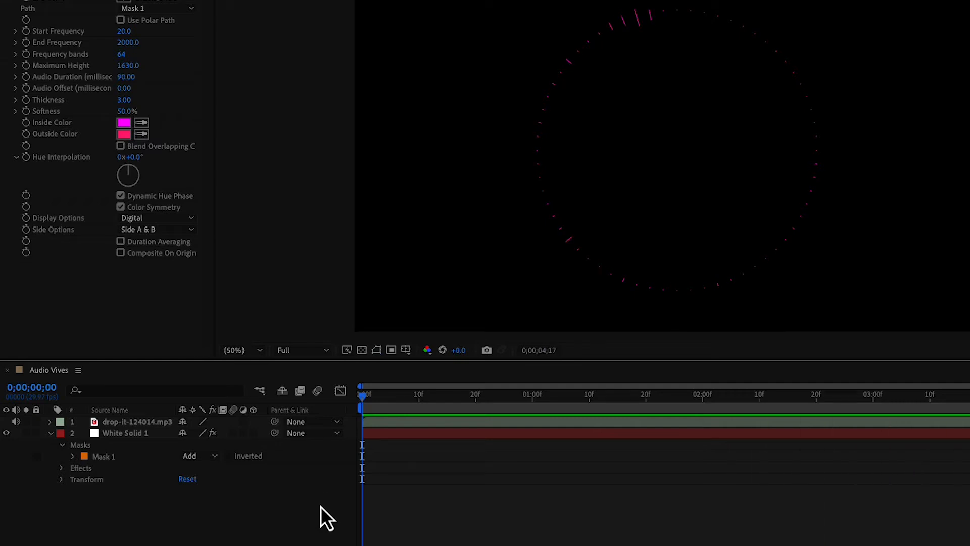
pyautogui.press('space')
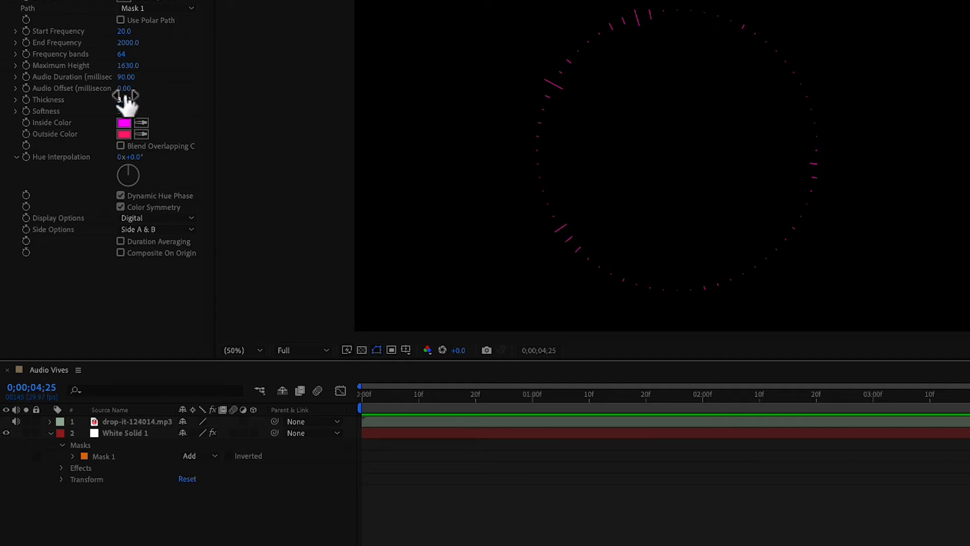
# Set the Audio Spectrum's Softness to 100% and its Audio Offset to 980 milliseconds
pyautogui.moveTo(123, 89); pyautogui.dragTo(179, 94)
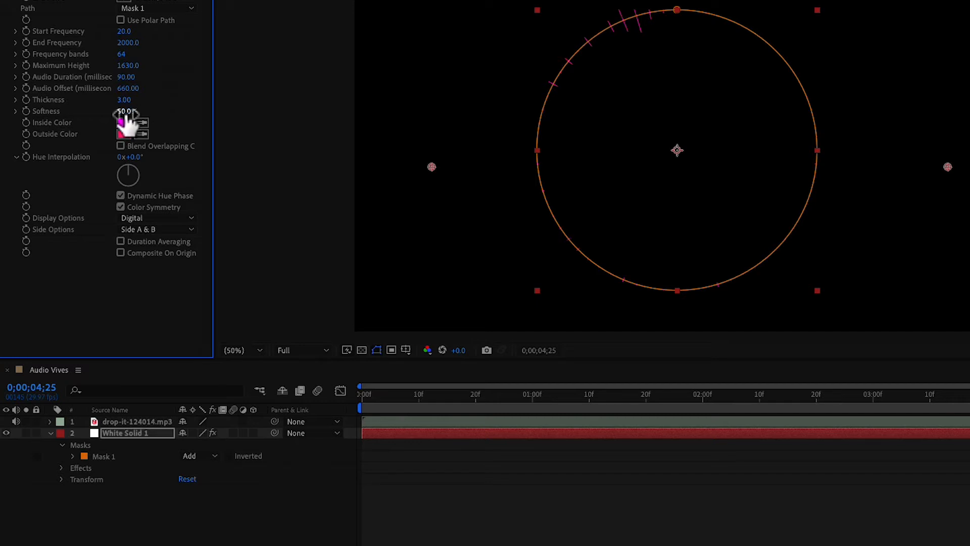
pyautogui.moveTo(136, 111); pyautogui.dragTo(158, 110)
pyautogui.moveTo(124, 90); pyautogui.dragTo(148, 89)
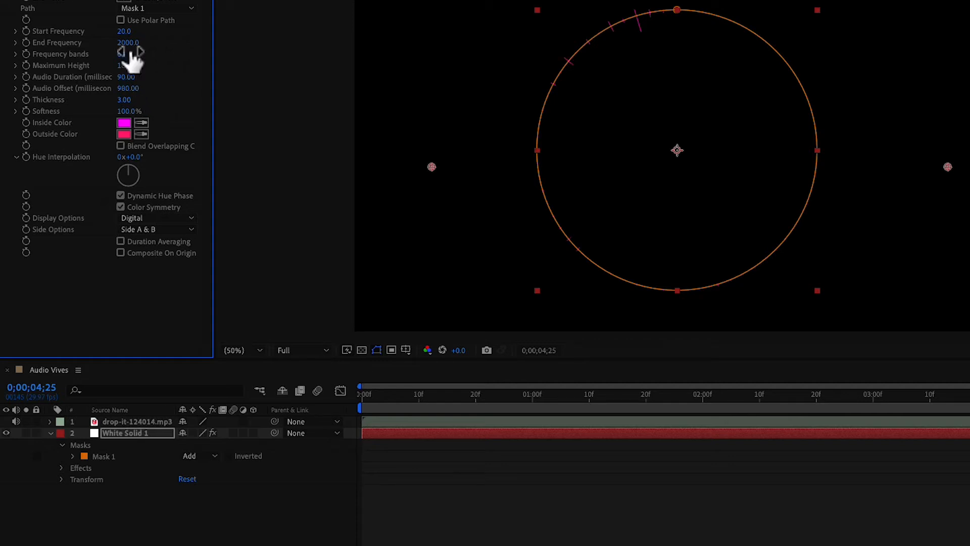
# Set the Audio Spectrum's End Frequency to 301 and its Audio Duration to 10 milliseconds
pyautogui.moveTo(123, 43)
pyautogui.mouseDown()
pyautogui.moveTo(134, 44)
pyautogui.moveTo(117, 50)
pyautogui.mouseUp()
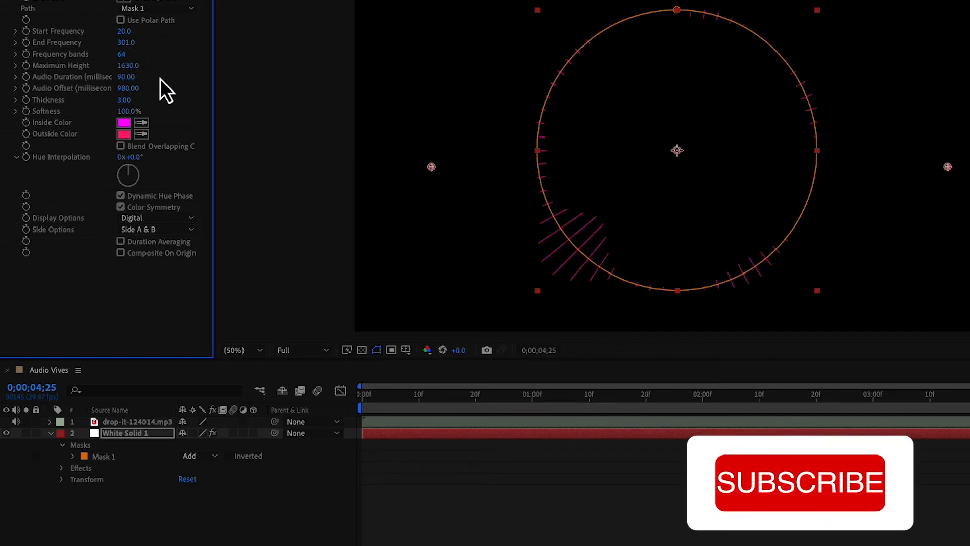
pyautogui.moveTo(124, 79); pyautogui.dragTo(120, 81)
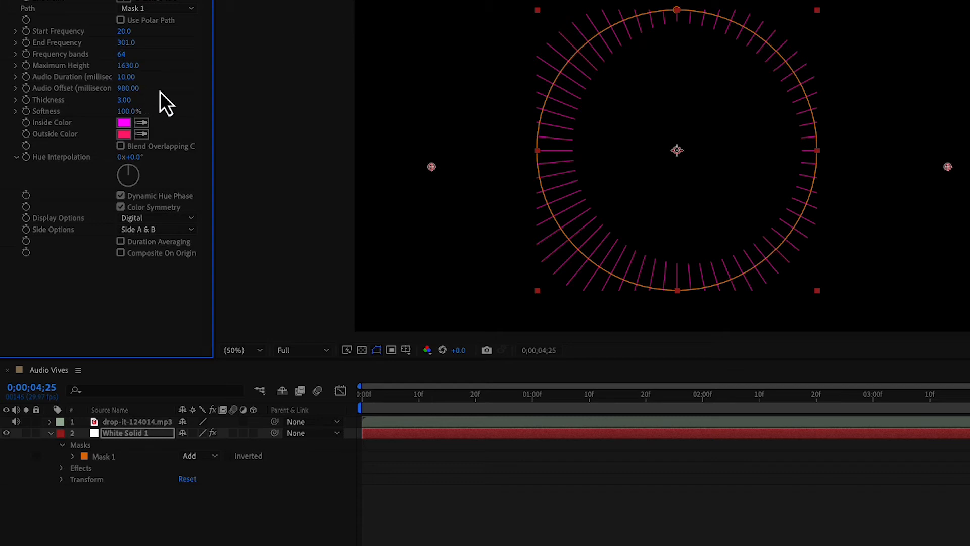
# Set the Audio Spectrum's Thickness to 12.40 and change the mode of Mask 1 on White Solid 1 to None
pyautogui.moveTo(124, 101); pyautogui.dragTo(195, 110)
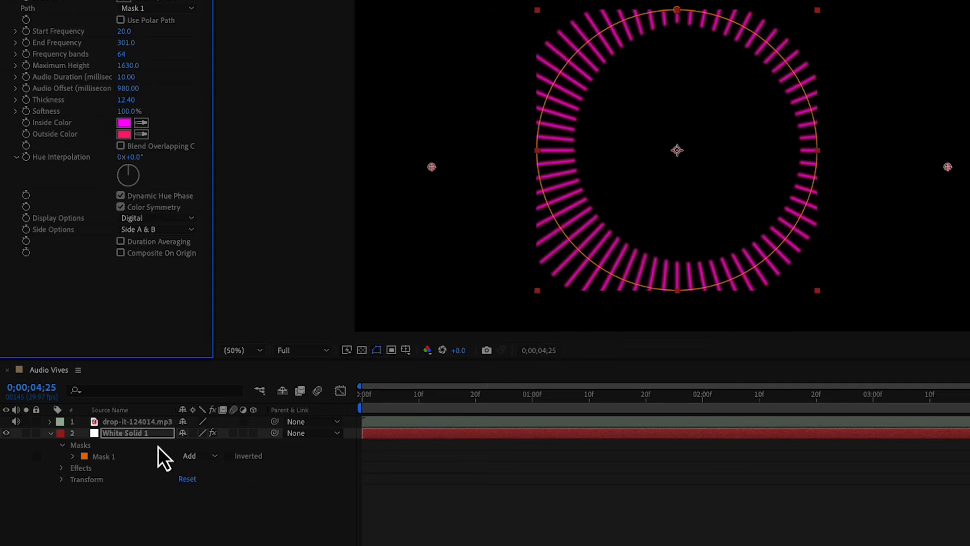
pyautogui.click(211, 455)
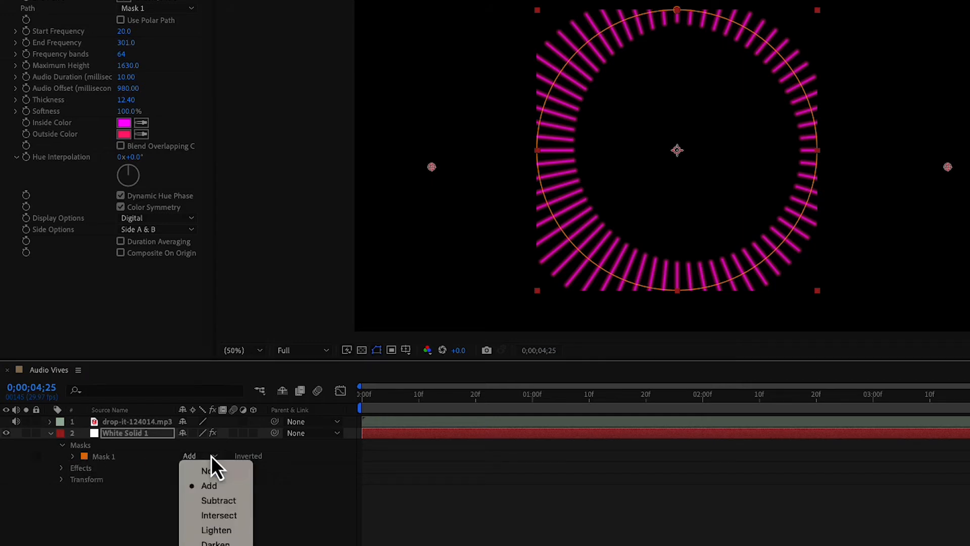
pyautogui.click(219, 478)
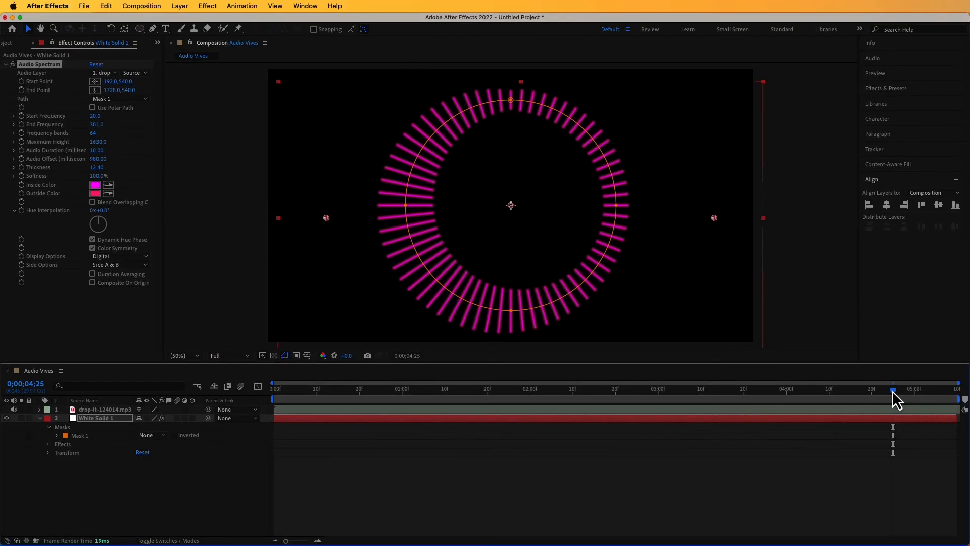
# Preview the spectrum animation from the start of the composition
pyautogui.moveTo(894, 396); pyautogui.dragTo(251, 418)
pyautogui.press('space')
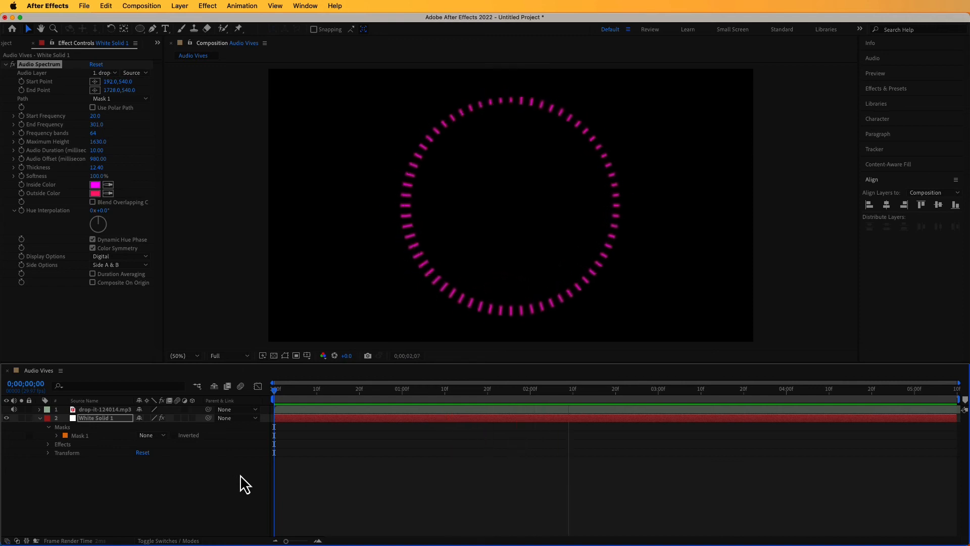
pyautogui.press('space')
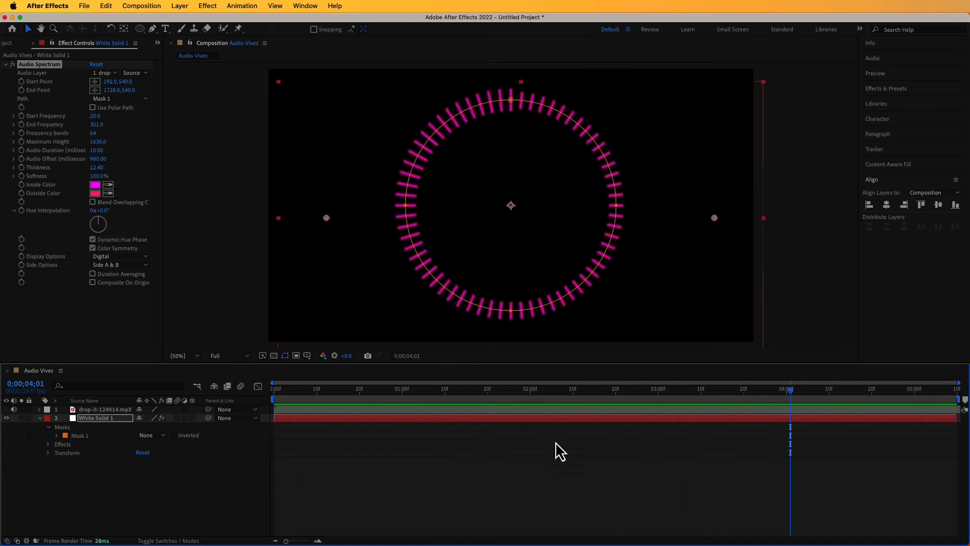
# At 0;00;00;27, set the Audio Spectrum's Thickness to 4.70 and its Audio Offset to 1390 milliseconds
pyautogui.moveTo(788, 403); pyautogui.dragTo(389, 409)
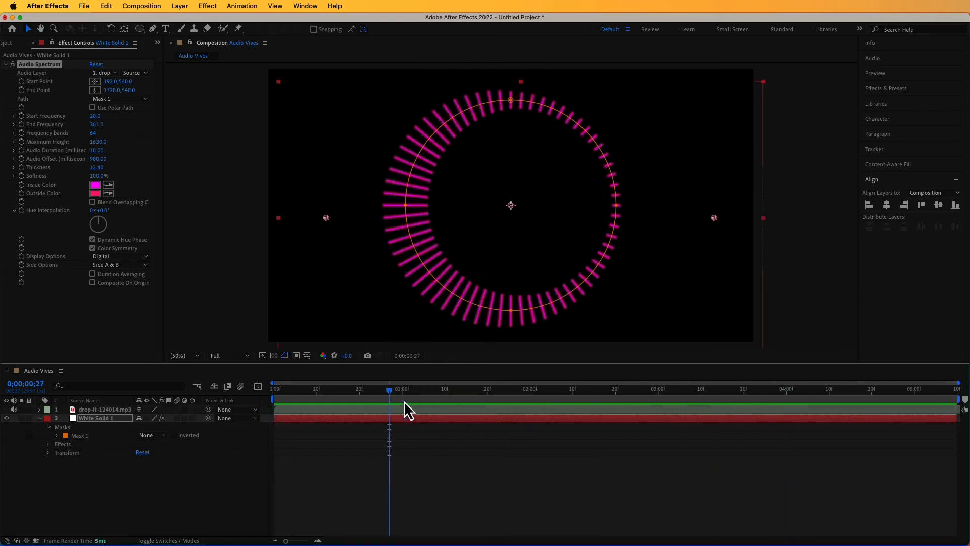
pyautogui.moveTo(96, 162); pyautogui.dragTo(58, 167)
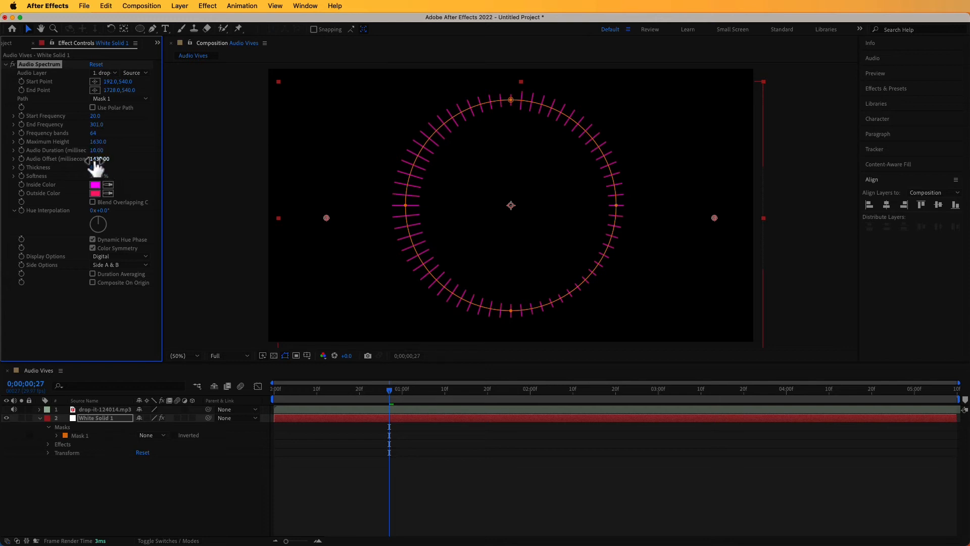
pyautogui.moveTo(104, 160)
pyautogui.mouseDown()
pyautogui.moveTo(141, 162)
pyautogui.moveTo(98, 160)
pyautogui.mouseUp()
pyautogui.click(234, 200)
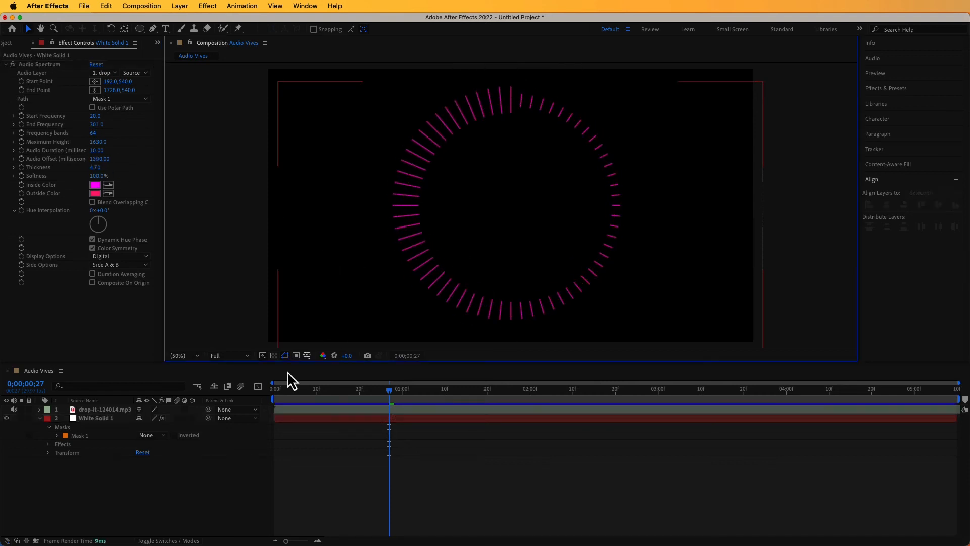
# Set the Hue Interpolation of White Solid 1's Audio Spectrum to 2x+344° for rainbow-coloured bars
pyautogui.click(104, 417)
pyautogui.click(103, 211)
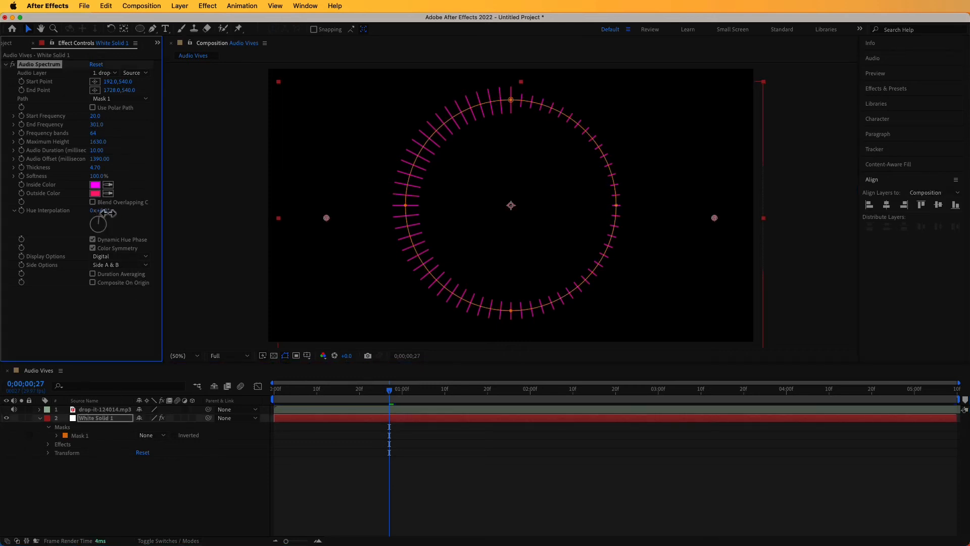
pyautogui.moveTo(139, 217); pyautogui.dragTo(342, 238)
pyautogui.moveTo(107, 213); pyautogui.dragTo(279, 216)
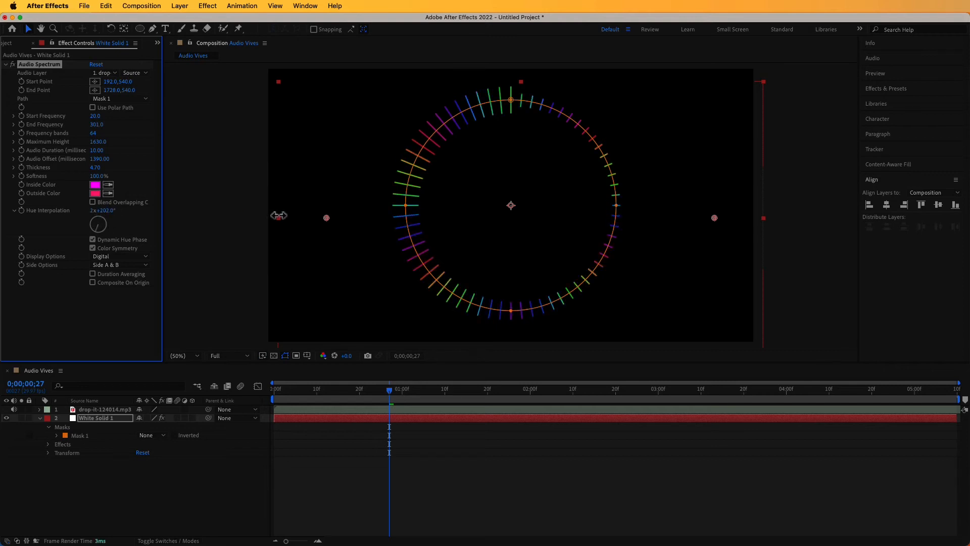
pyautogui.moveTo(110, 215); pyautogui.dragTo(175, 214)
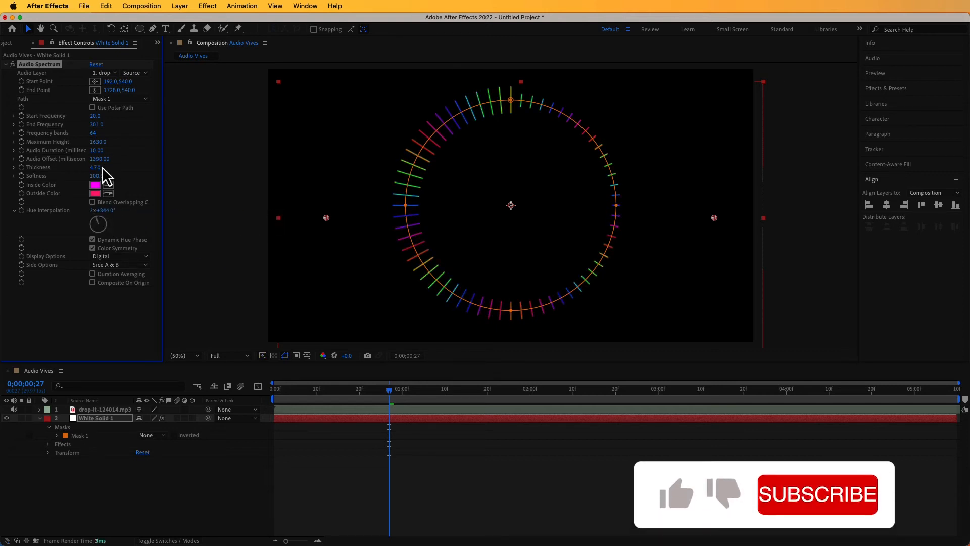
# Set the Audio Spectrum's Frequency bands to 69, Audio Duration to 30 milliseconds and Maximum Height to 2140, and preview the animation
pyautogui.moveTo(94, 153); pyautogui.dragTo(96, 135)
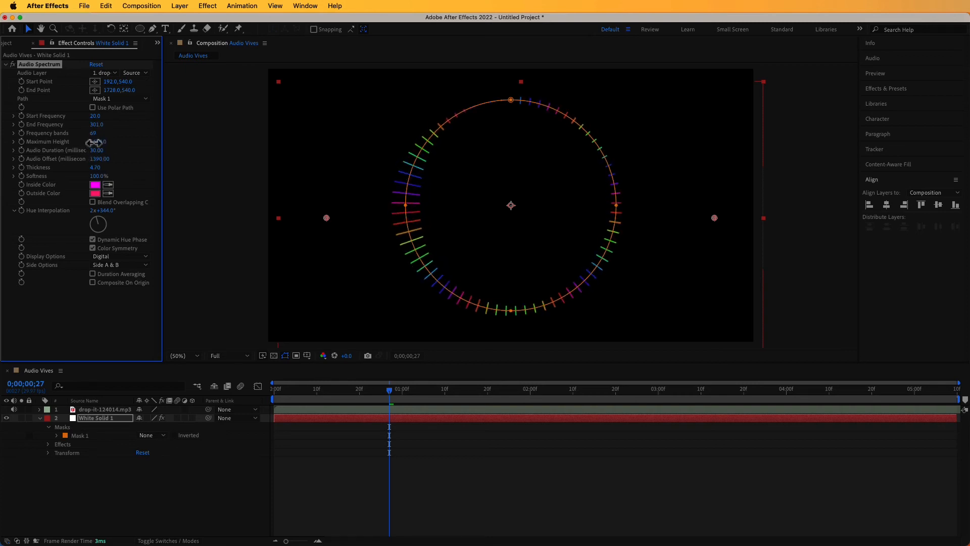
pyautogui.moveTo(103, 143); pyautogui.dragTo(118, 145)
pyautogui.press('space')
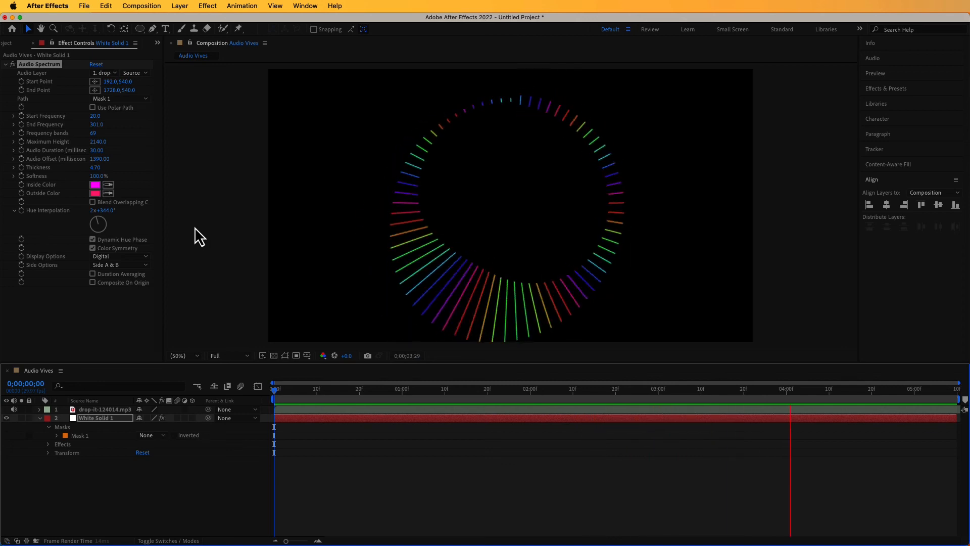
pyautogui.press('space')
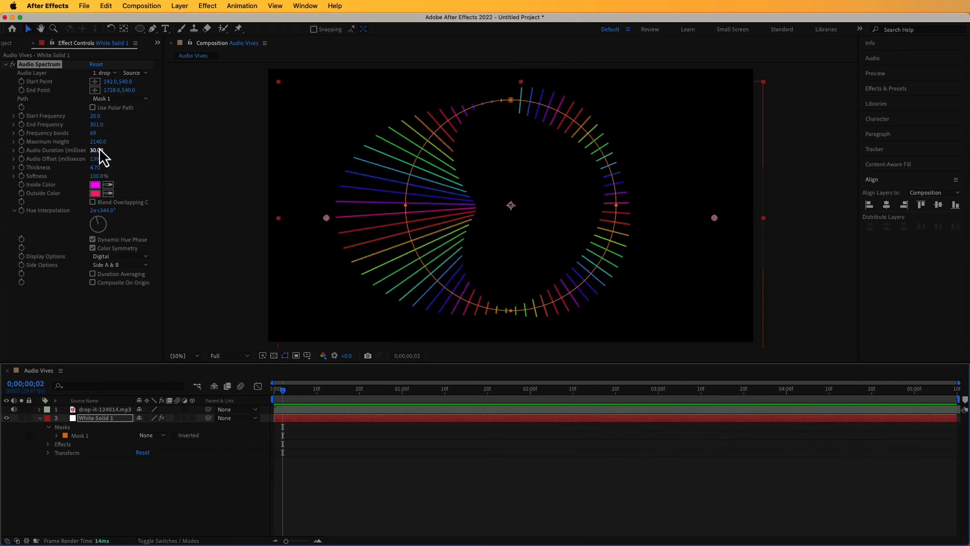
# Preview the spectrum with a Maximum Height of 520, and set the Maximum Height to 1300
pyautogui.moveTo(98, 142); pyautogui.dragTo(21, 144)
pyautogui.press('space')
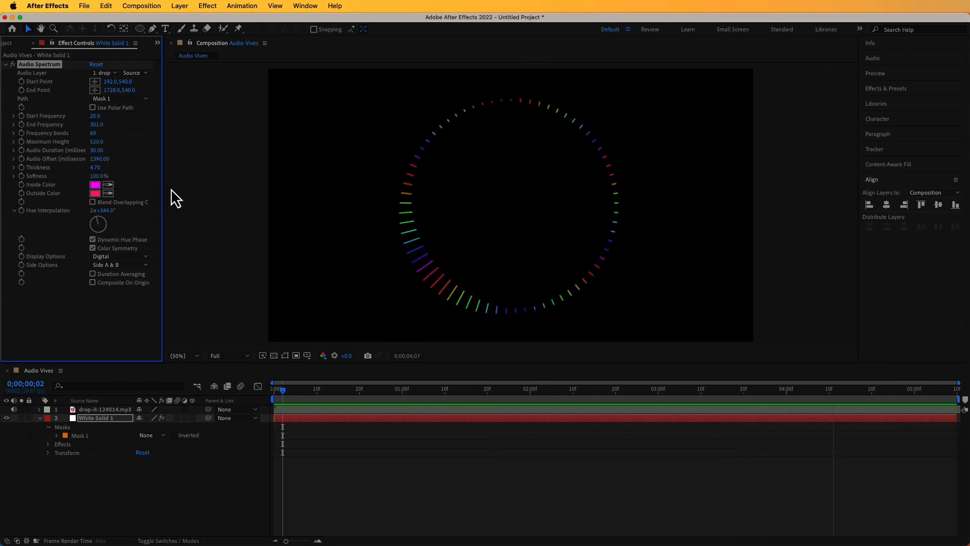
pyautogui.press('space')
pyautogui.moveTo(96, 141); pyautogui.dragTo(136, 141)
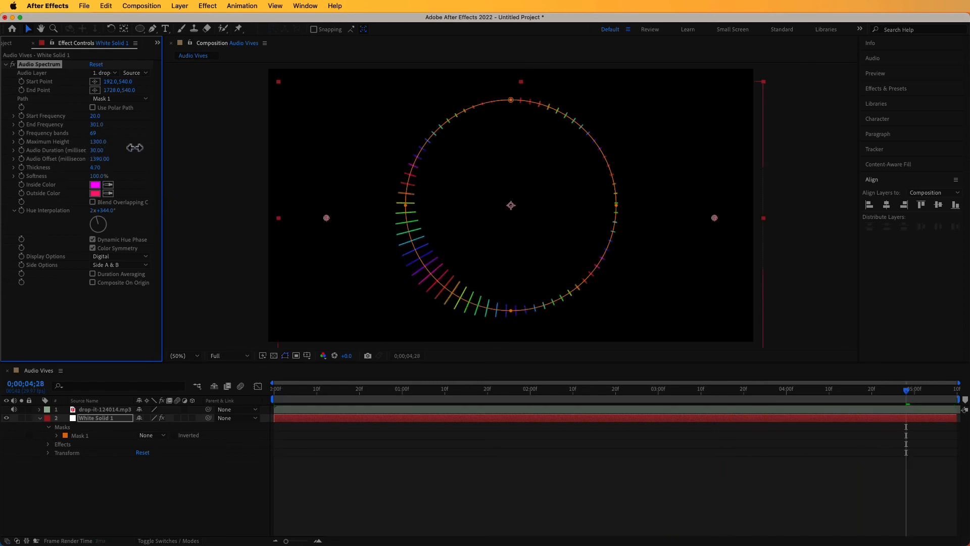
# Set the Audio Spectrum's Start Frequency to 3 and its End Frequency to 2401, and preview the animation
pyautogui.moveTo(93, 118); pyautogui.dragTo(95, 118)
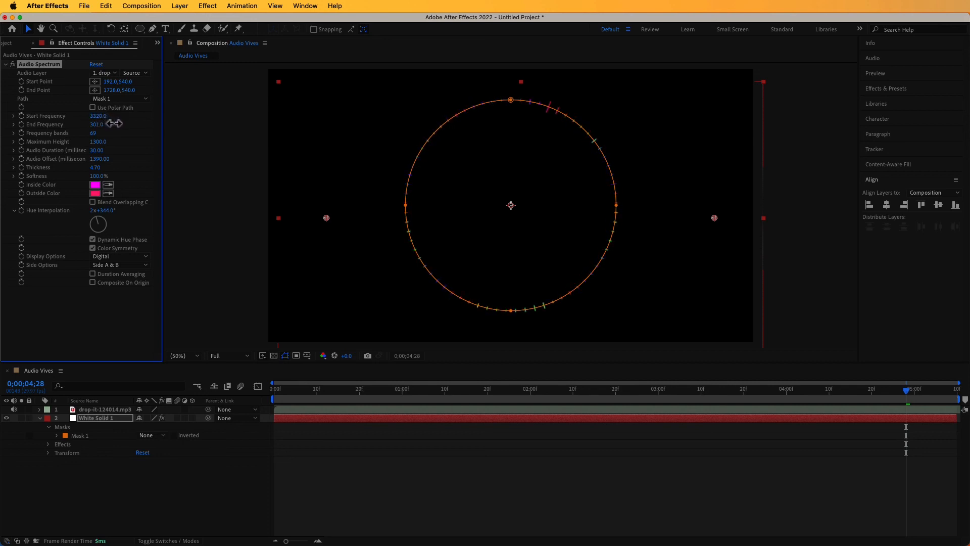
pyautogui.moveTo(108, 123); pyautogui.dragTo(85, 117)
pyautogui.moveTo(83, 123); pyautogui.dragTo(73, 129)
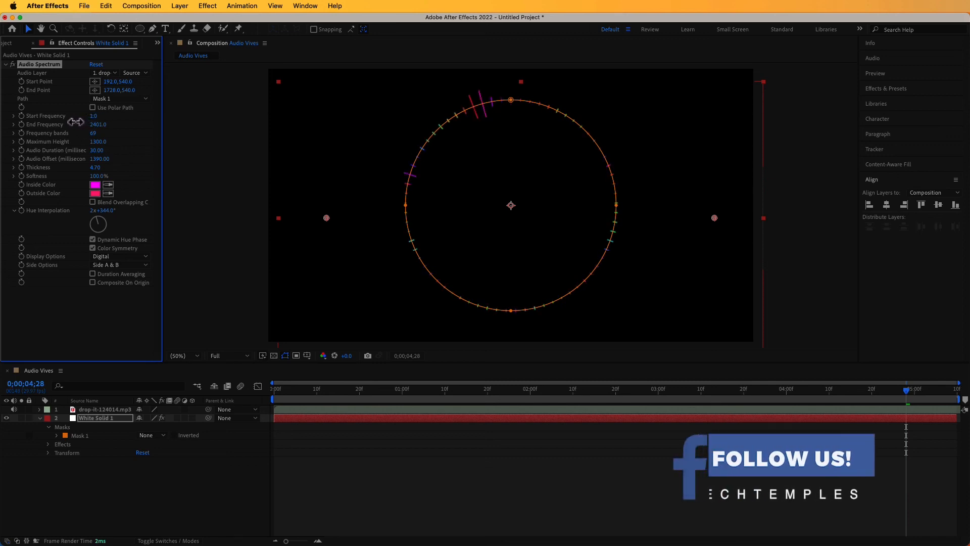
pyautogui.press('space')
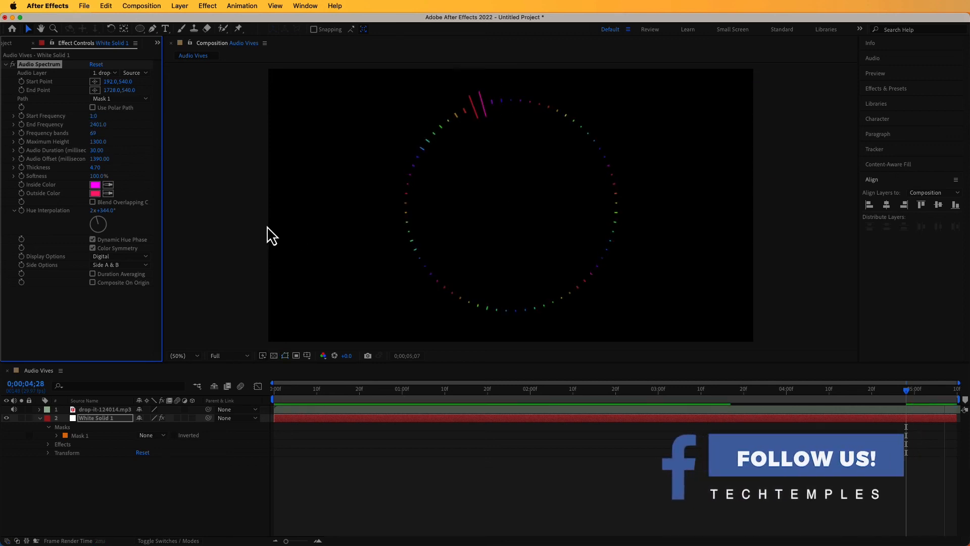